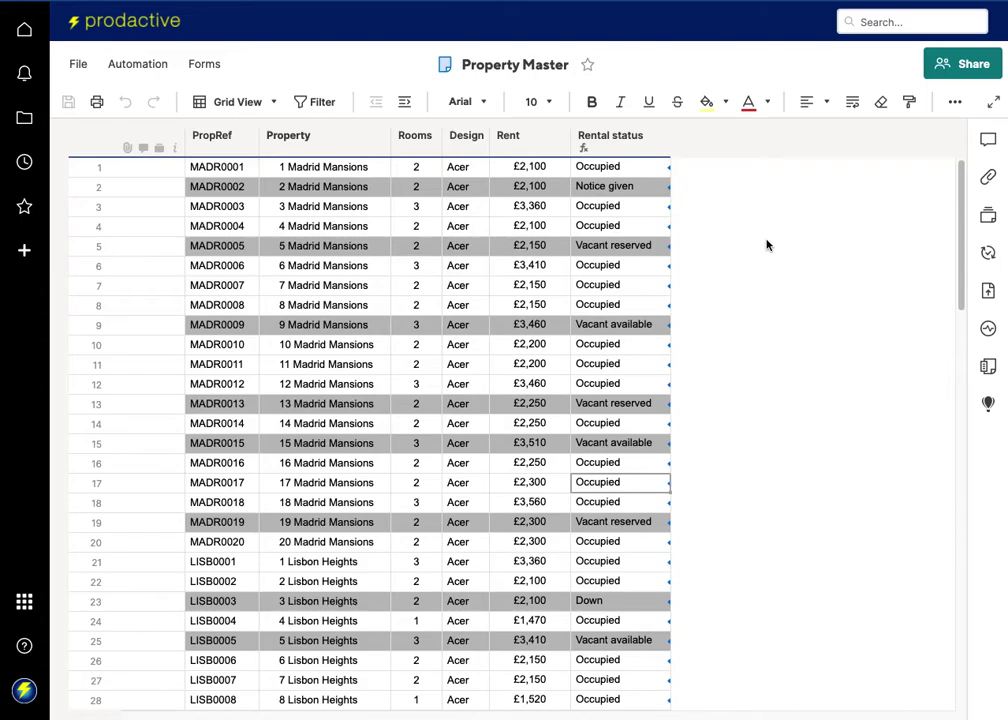
Inspect the Rental status formula and the Rent cell for 1 Madrid Mansions in the Property Master sheet
{"action": "left_click", "coordinate": [628, 167]}
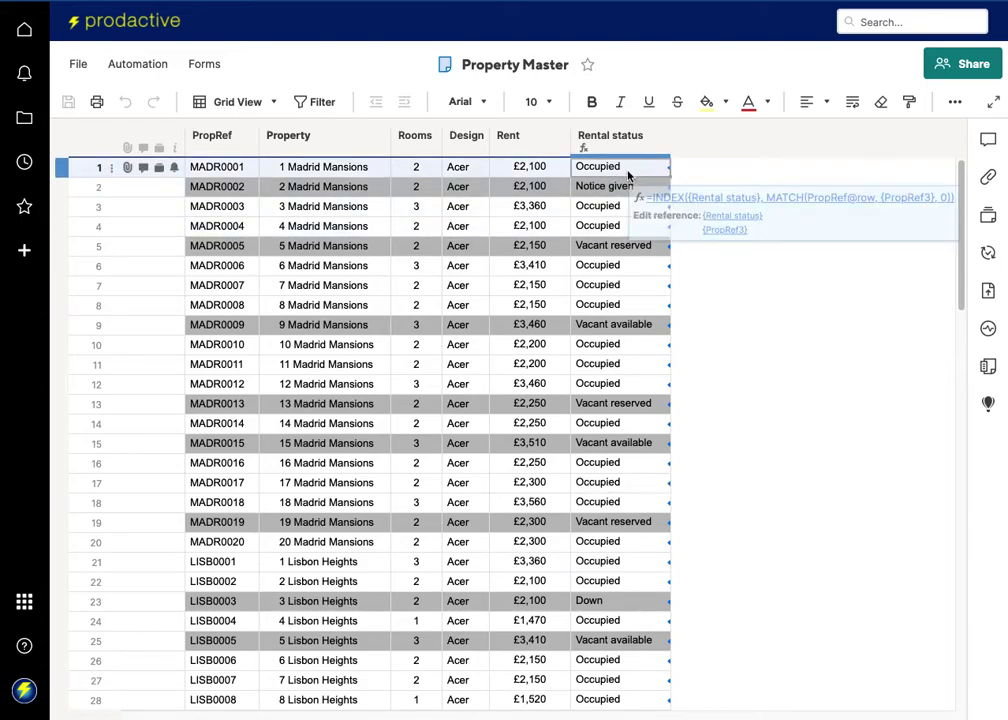
{"action": "left_click", "coordinate": [531, 167]}
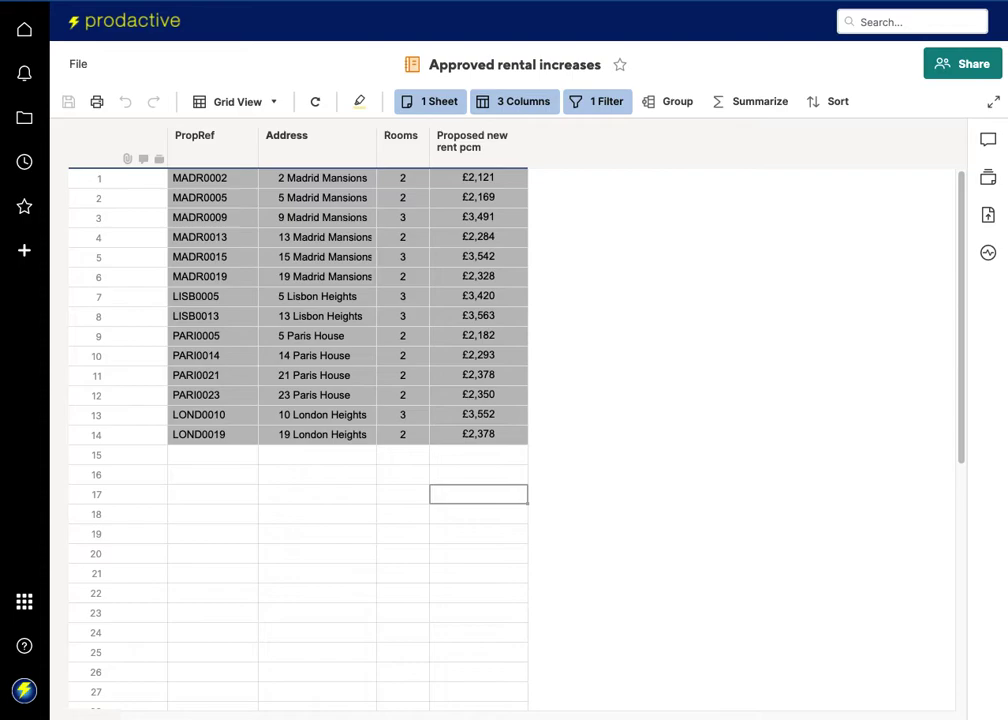
Switch to DataMesh, review the "Overwrite rent in pricing master" config from source sheet to confirmation, and save it as an update
{"action": "left_click", "coordinate": [22, 604]}
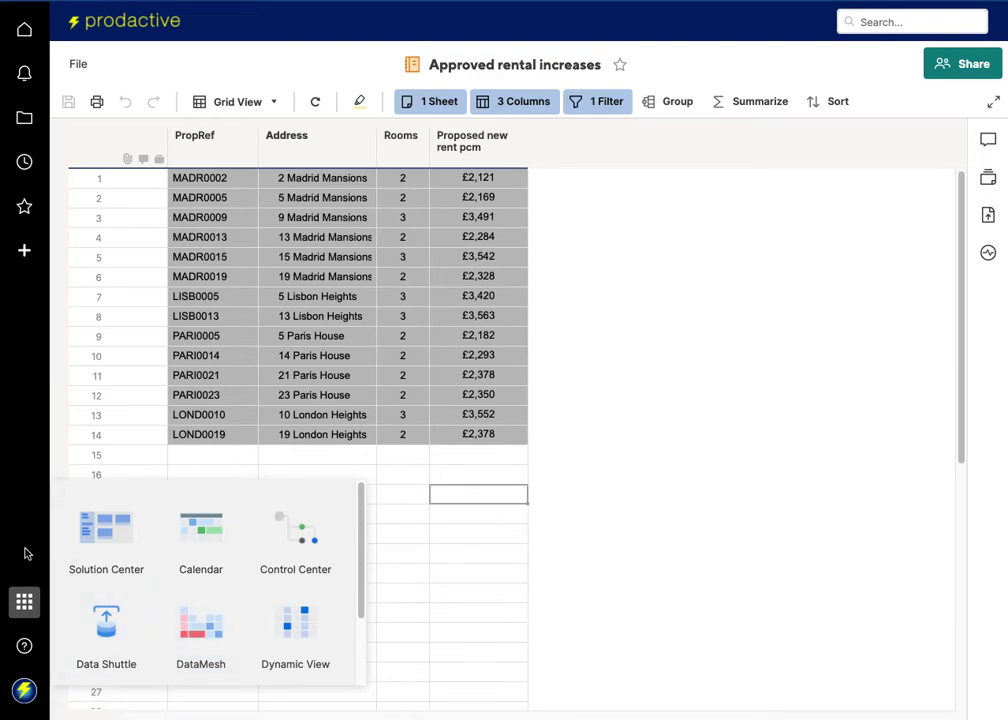
{"action": "left_click", "coordinate": [566, 350]}
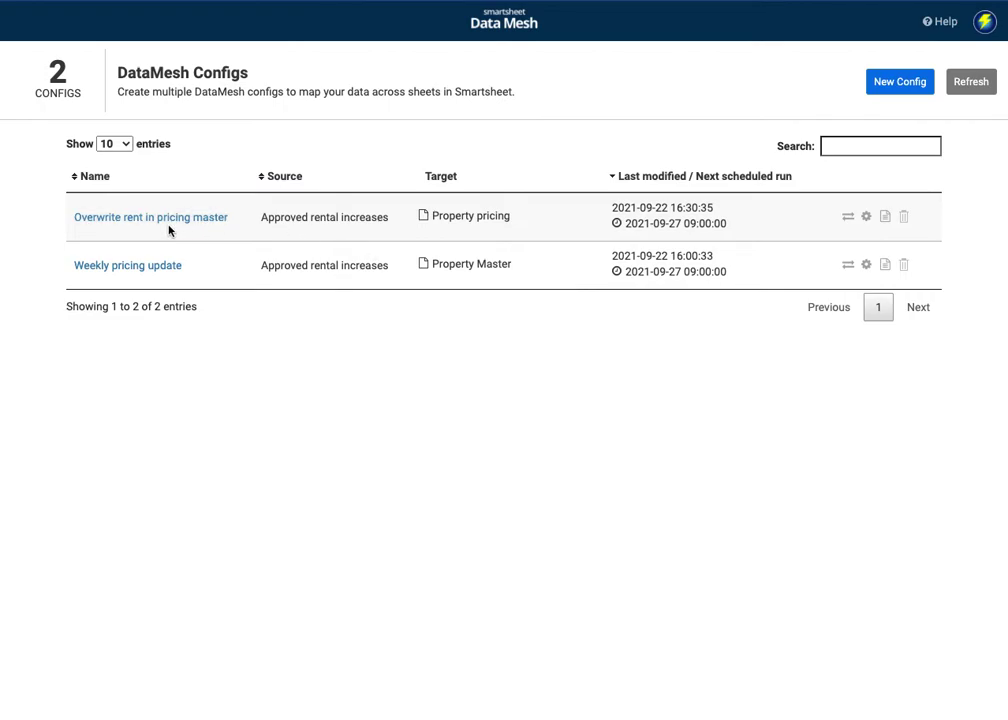
{"action": "left_click", "coordinate": [867, 220]}
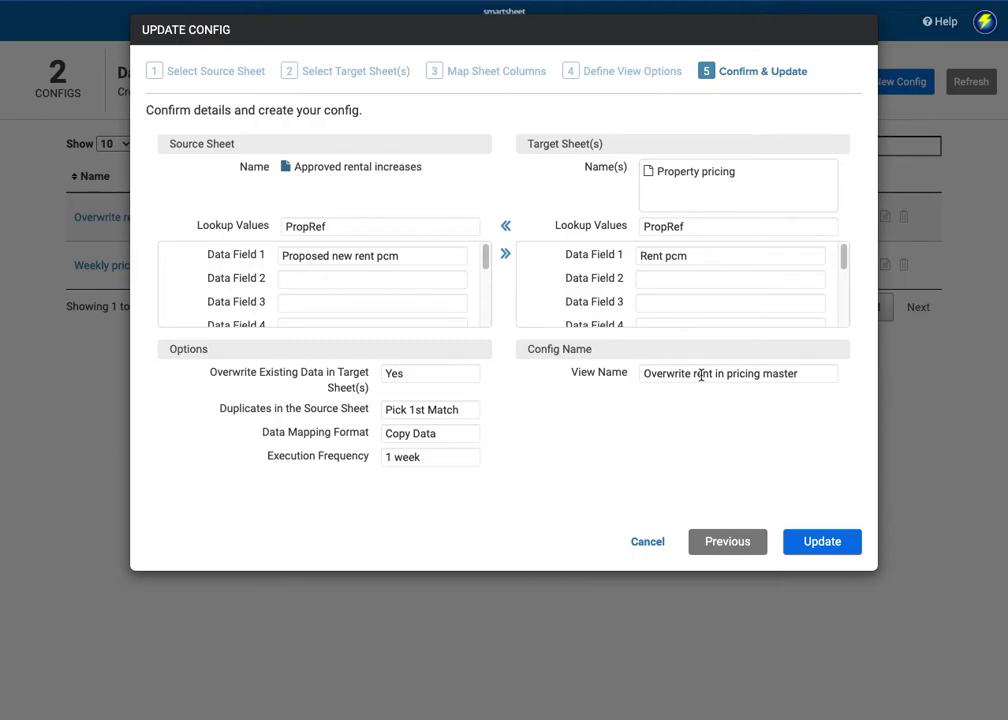
{"action": "left_click", "coordinate": [820, 547]}
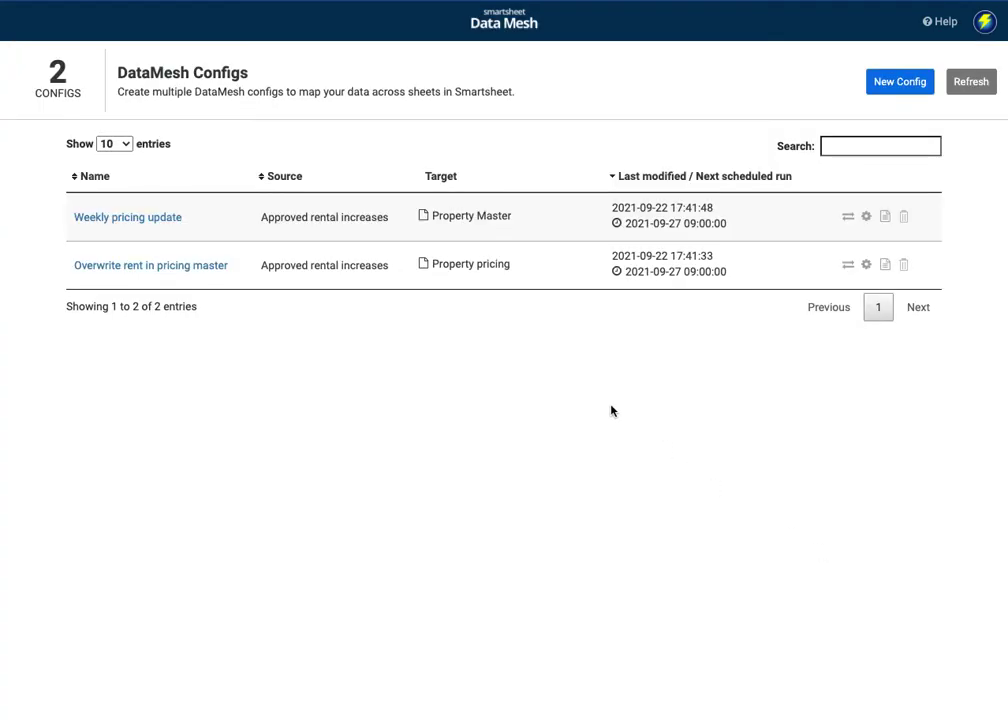
Run the "Weekly pricing update" config to copy the approved rents into the Property Master sheet, and close the result summary
{"action": "left_click", "coordinate": [141, 225]}
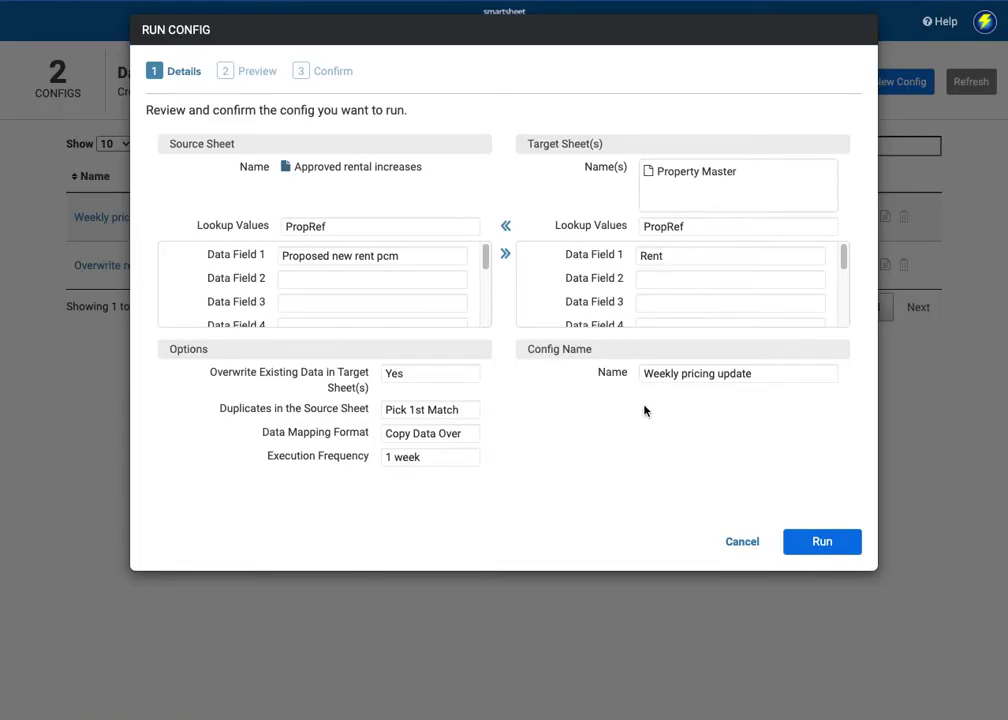
{"action": "left_click", "coordinate": [822, 546]}
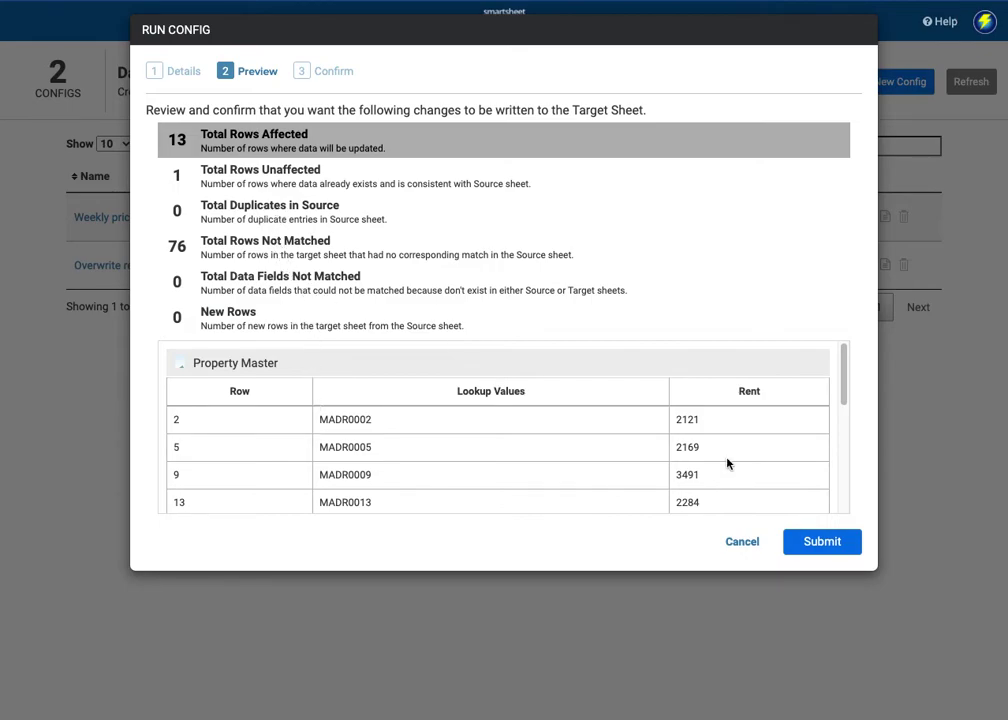
{"action": "left_click", "coordinate": [810, 544]}
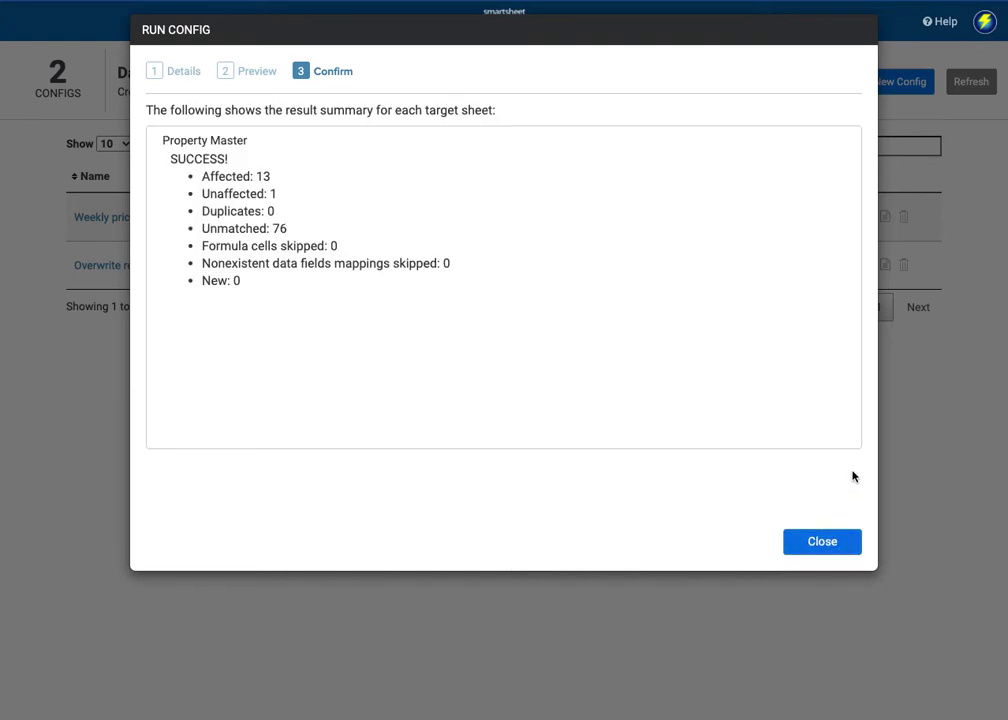
{"action": "left_click", "coordinate": [826, 551]}
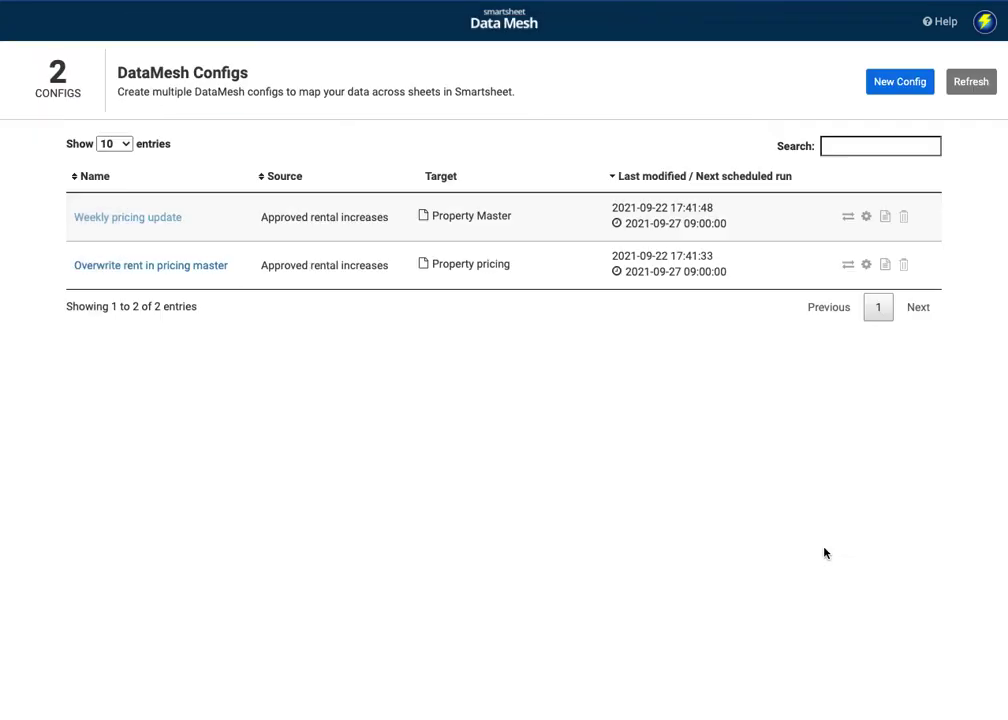
Examine the execution frequency, data mapping format and duplicate-handling options of the "Overwrite rent in pricing master" config, and leave without saving
{"action": "left_click", "coordinate": [868, 268]}
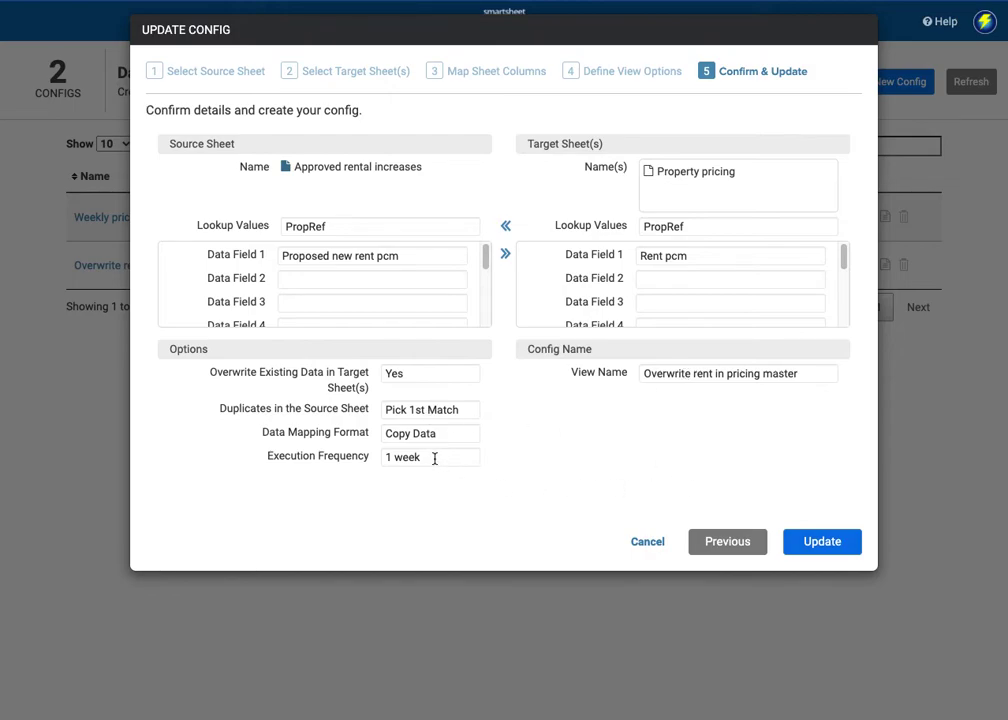
{"action": "left_click", "coordinate": [725, 543]}
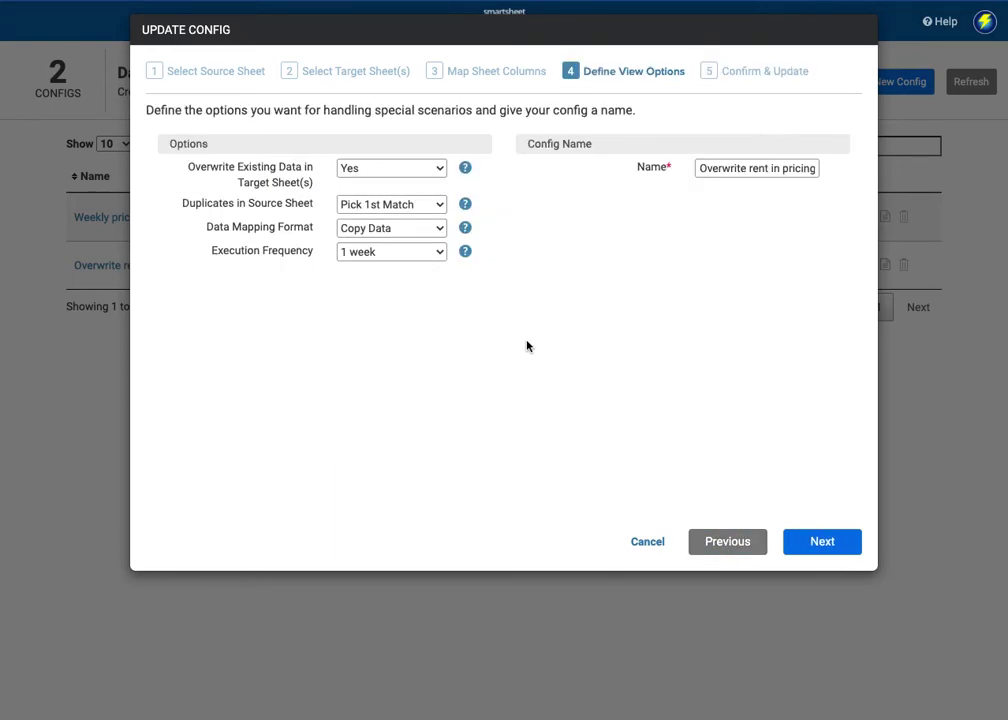
{"action": "left_click", "coordinate": [413, 253]}
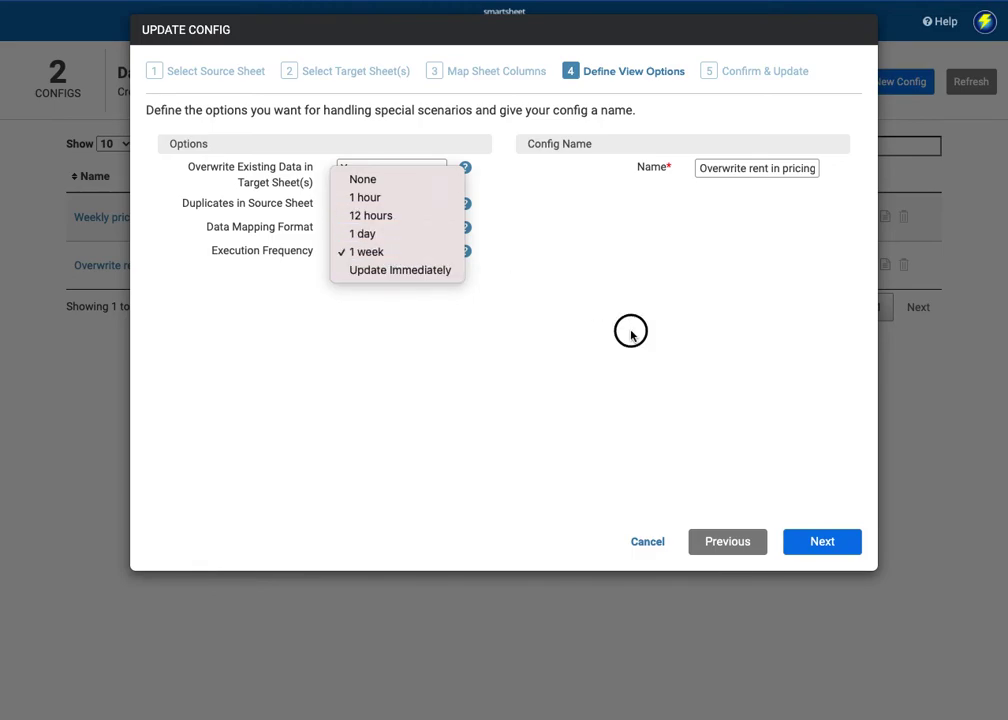
{"action": "left_click", "coordinate": [631, 333]}
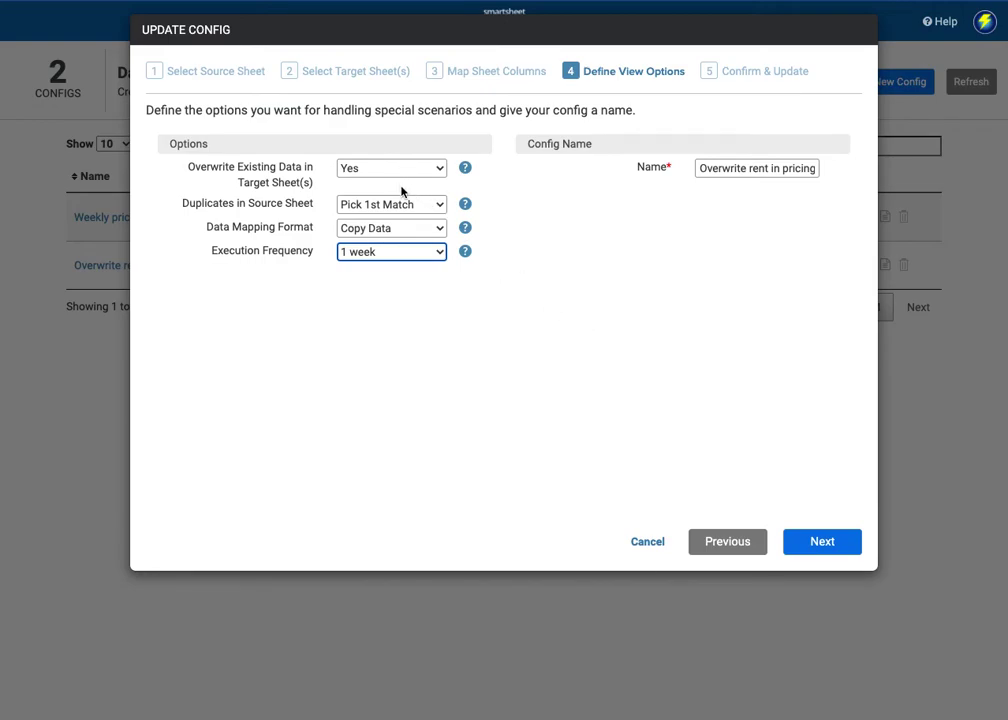
{"action": "left_click", "coordinate": [442, 232]}
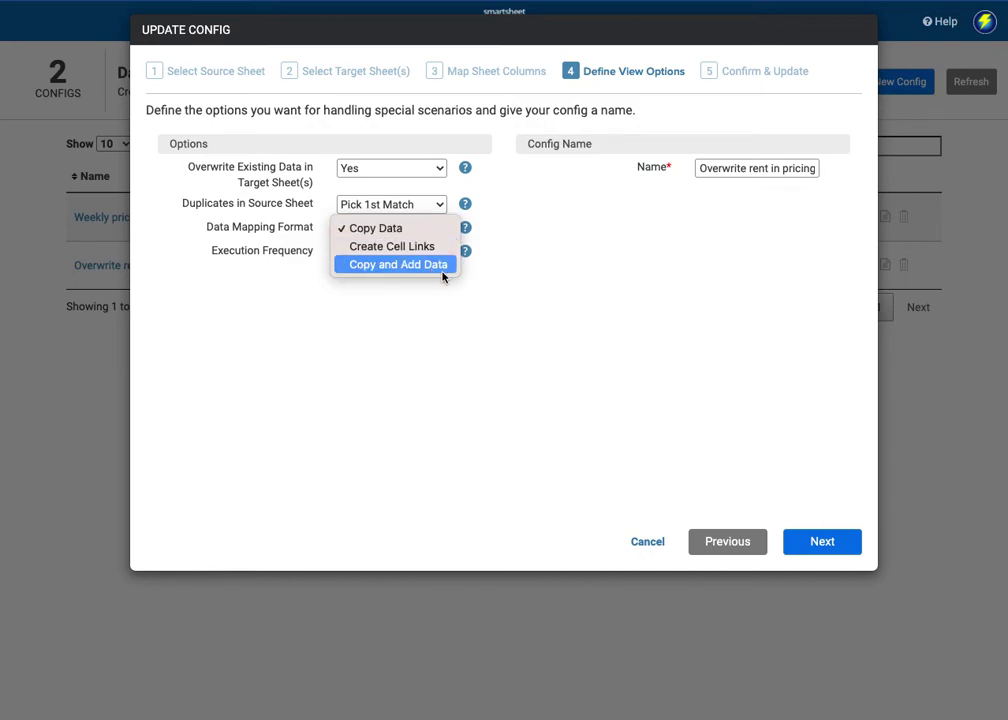
{"action": "left_click", "coordinate": [554, 270]}
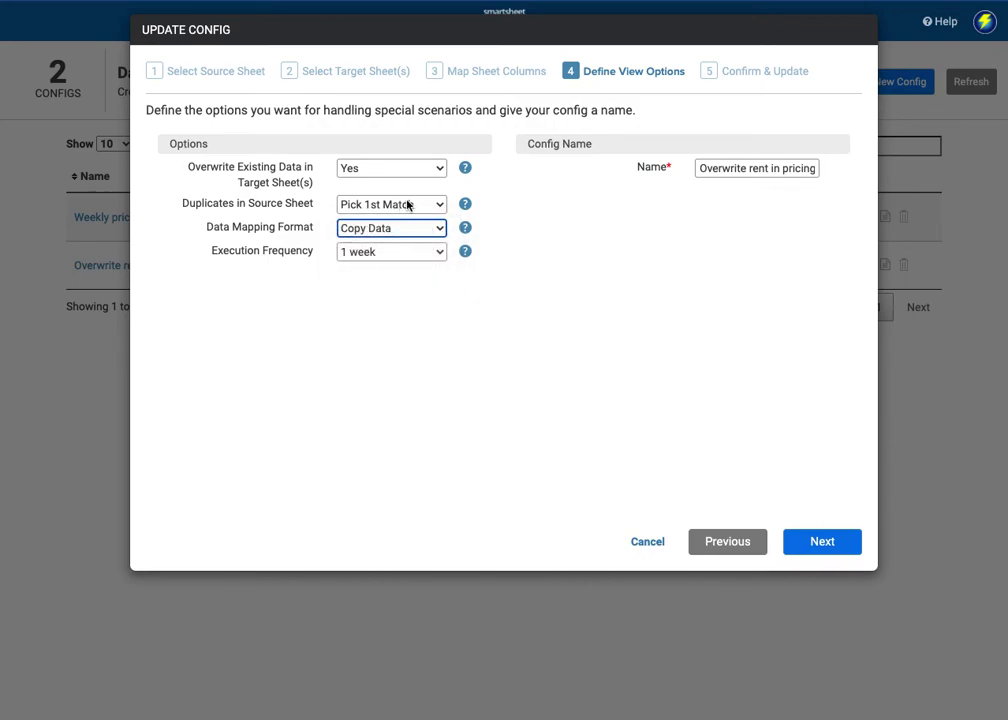
{"action": "left_click", "coordinate": [466, 206]}
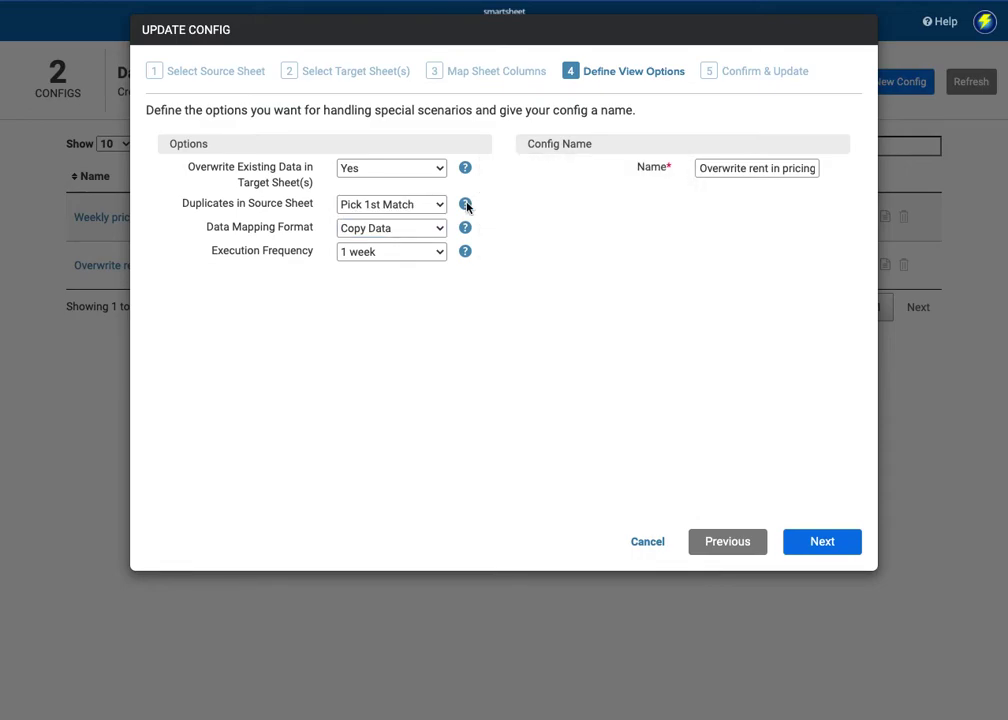
{"action": "mouse_move", "coordinate": [467, 209]}
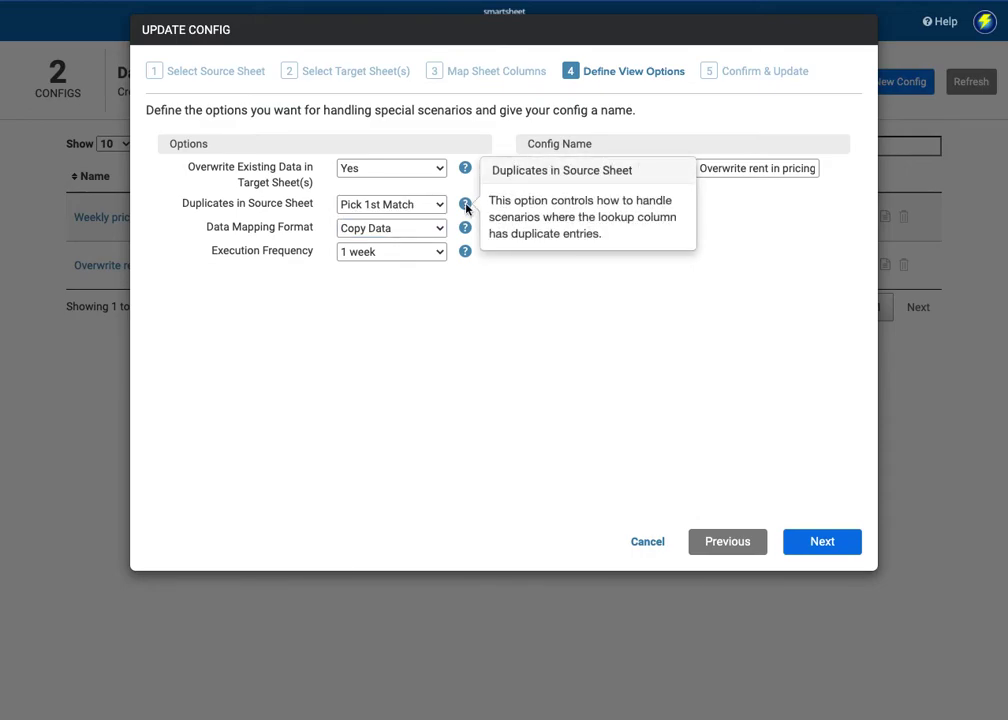
{"action": "left_click", "coordinate": [650, 542]}
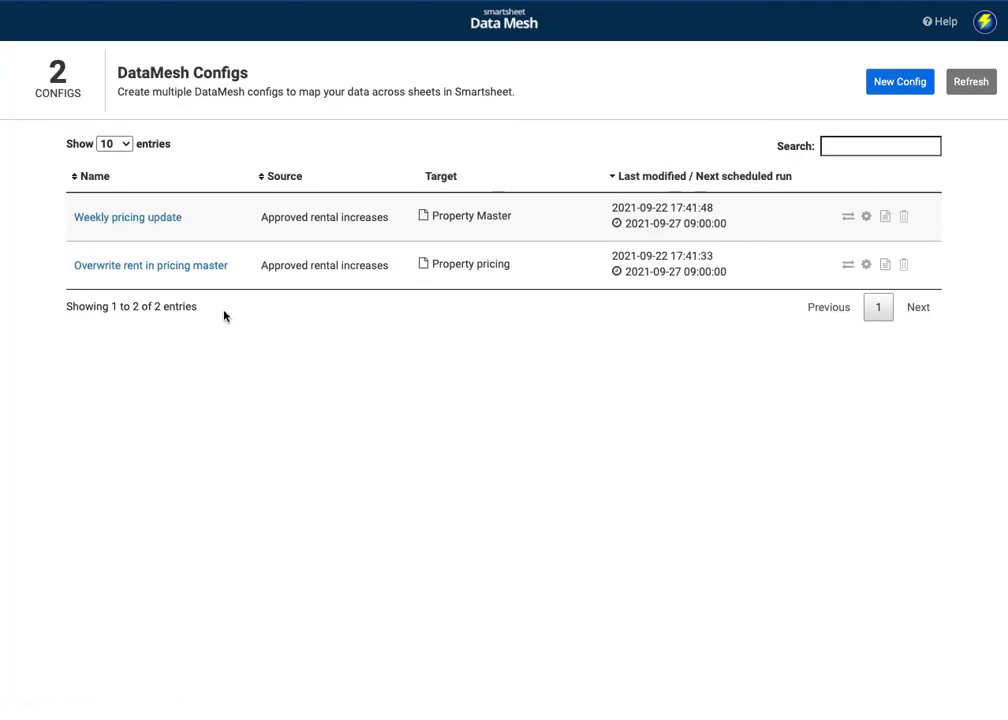
Run the "Overwrite rent in pricing master" config to copy the approved rents into the Property pricing sheet, and close the result summary
{"action": "left_click", "coordinate": [155, 265]}
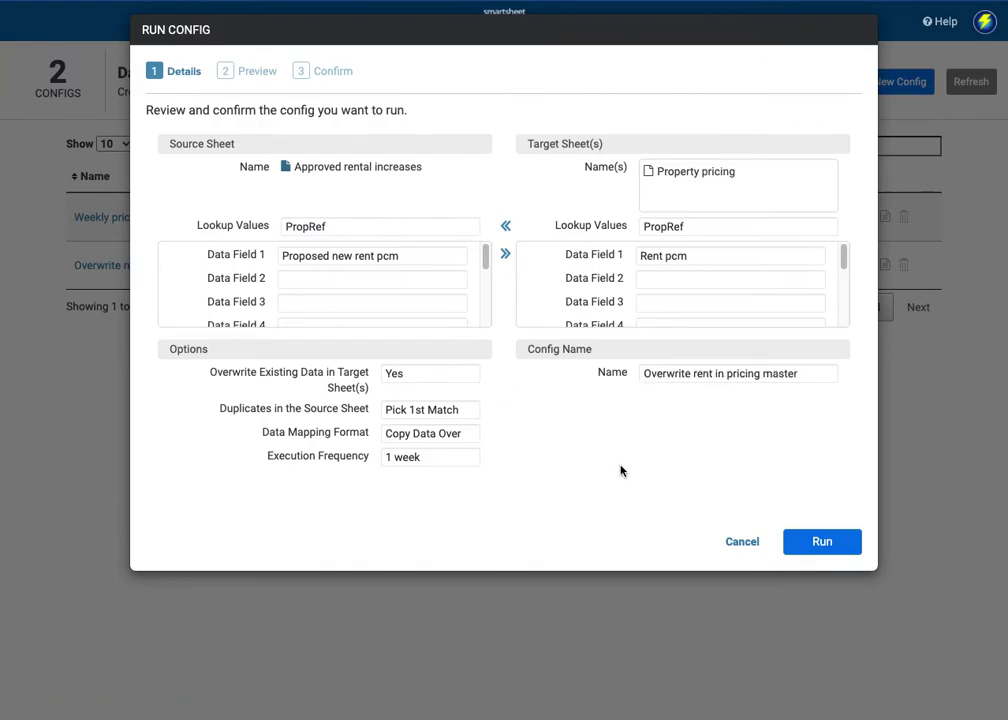
{"action": "left_click", "coordinate": [832, 553]}
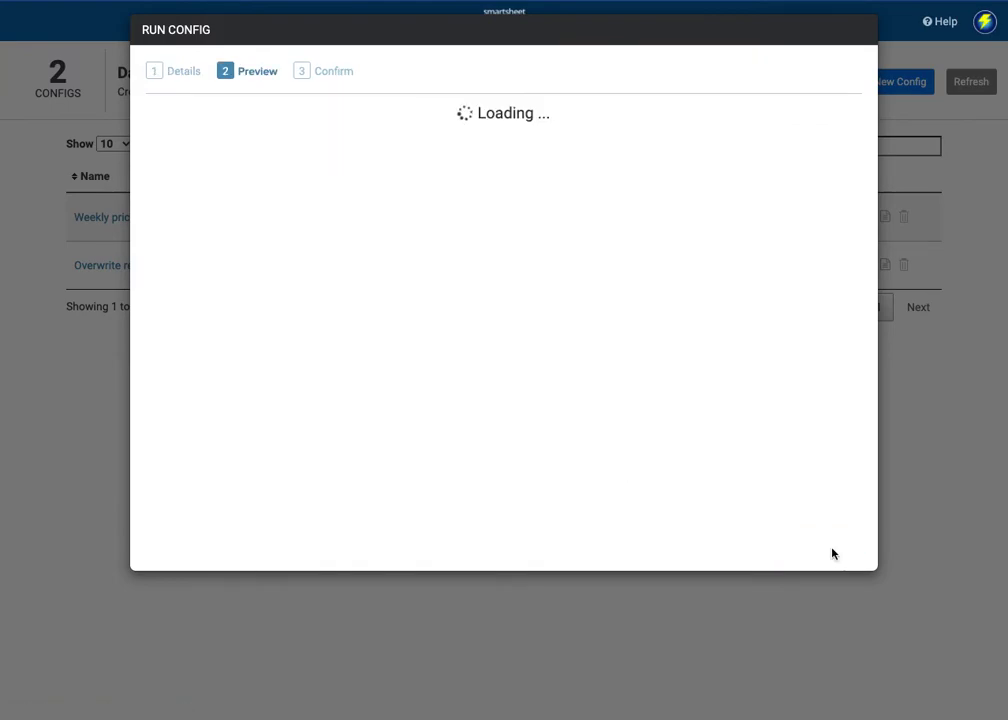
{"action": "left_click", "coordinate": [830, 550]}
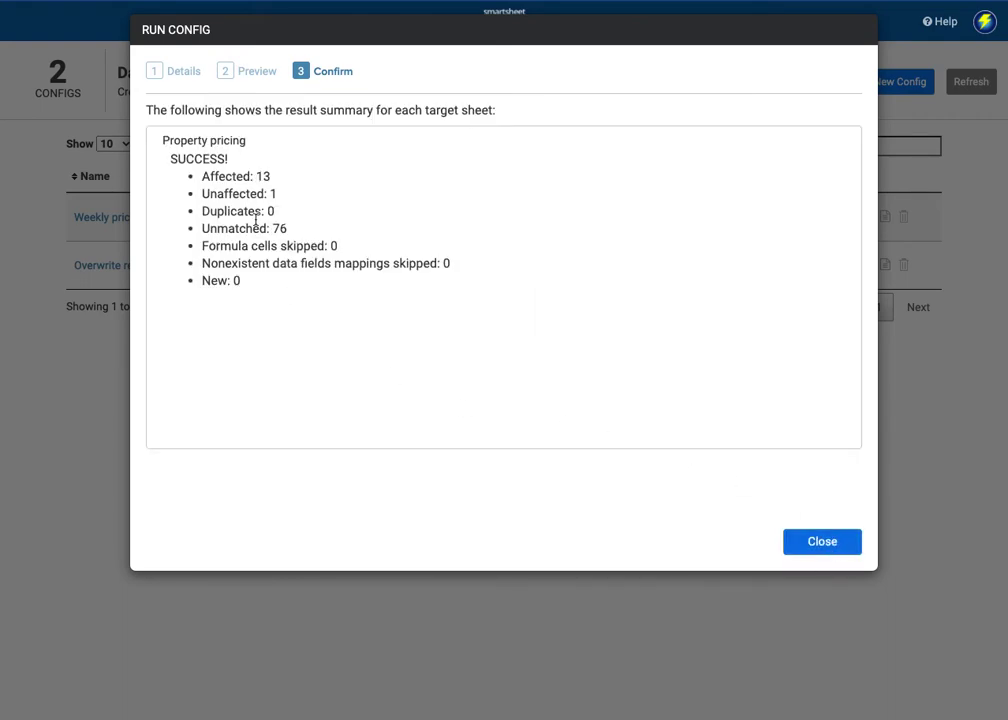
{"action": "left_click", "coordinate": [814, 547]}
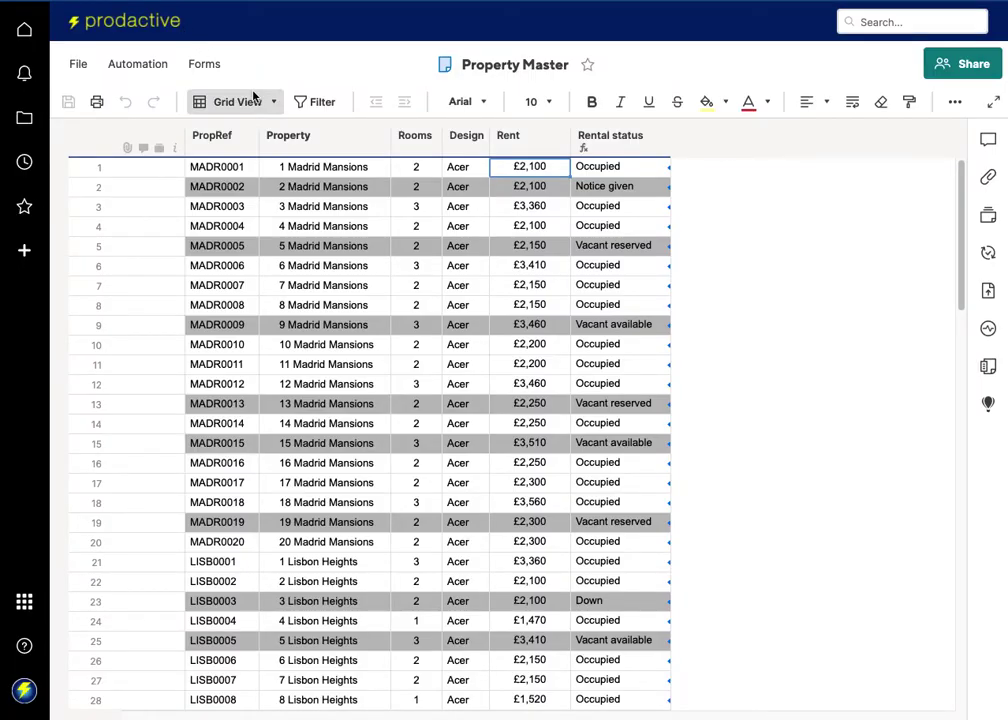
Review the existing automated workflows of the Property pricing sheet and check its Proposed new rent pcm column
{"action": "left_click", "coordinate": [283, 207]}
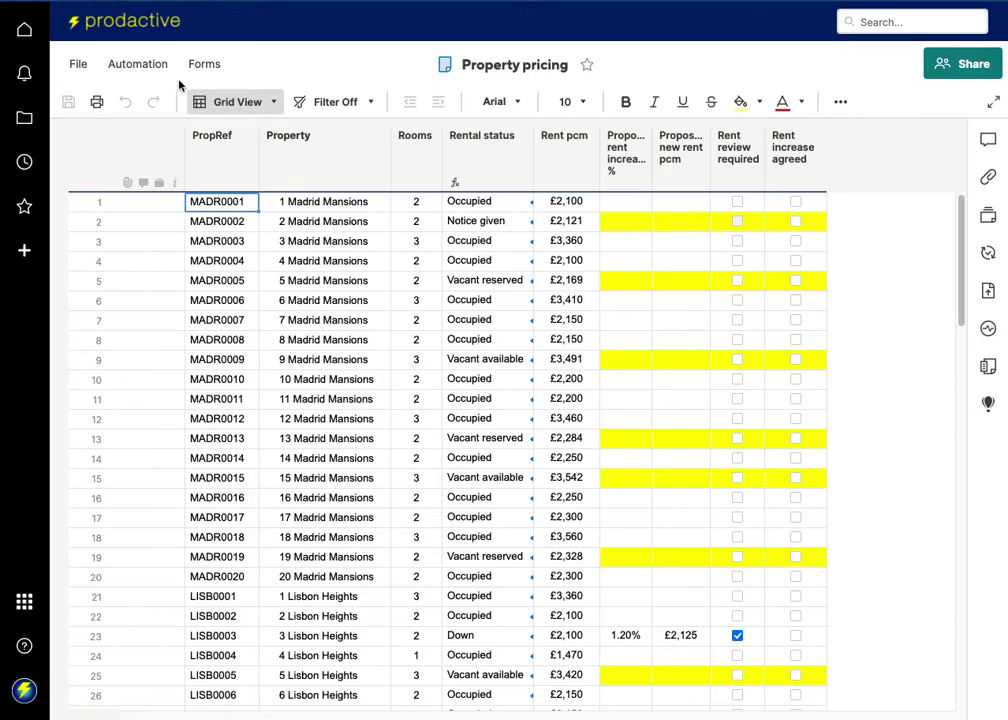
{"action": "left_click", "coordinate": [150, 64]}
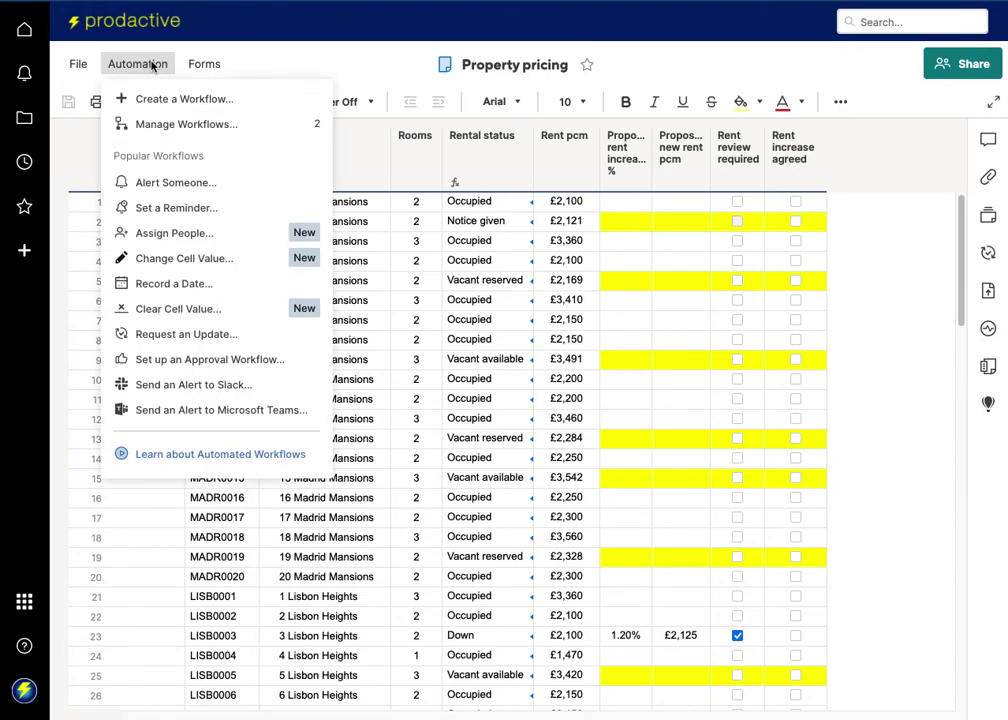
{"action": "left_click", "coordinate": [178, 126]}
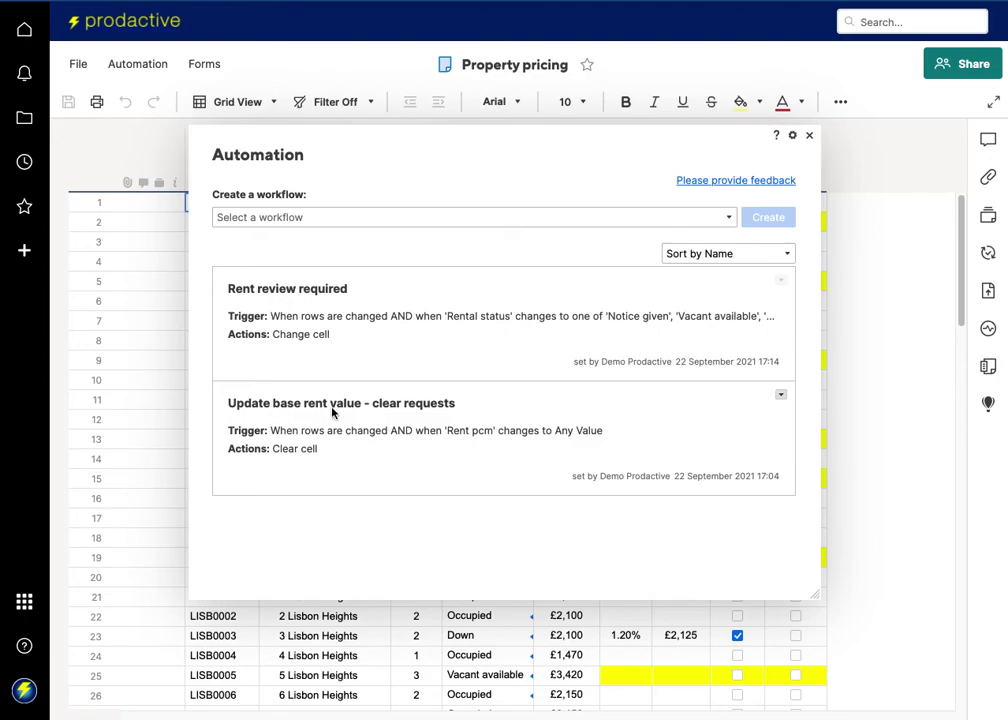
{"action": "left_click", "coordinate": [810, 136]}
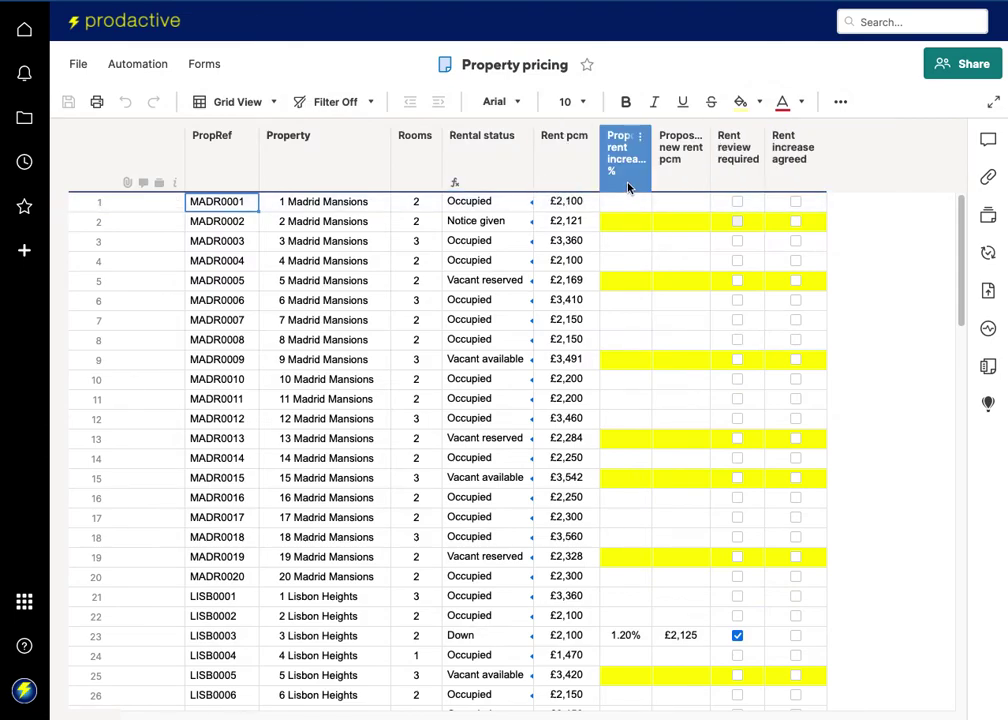
{"action": "left_click", "coordinate": [676, 167]}
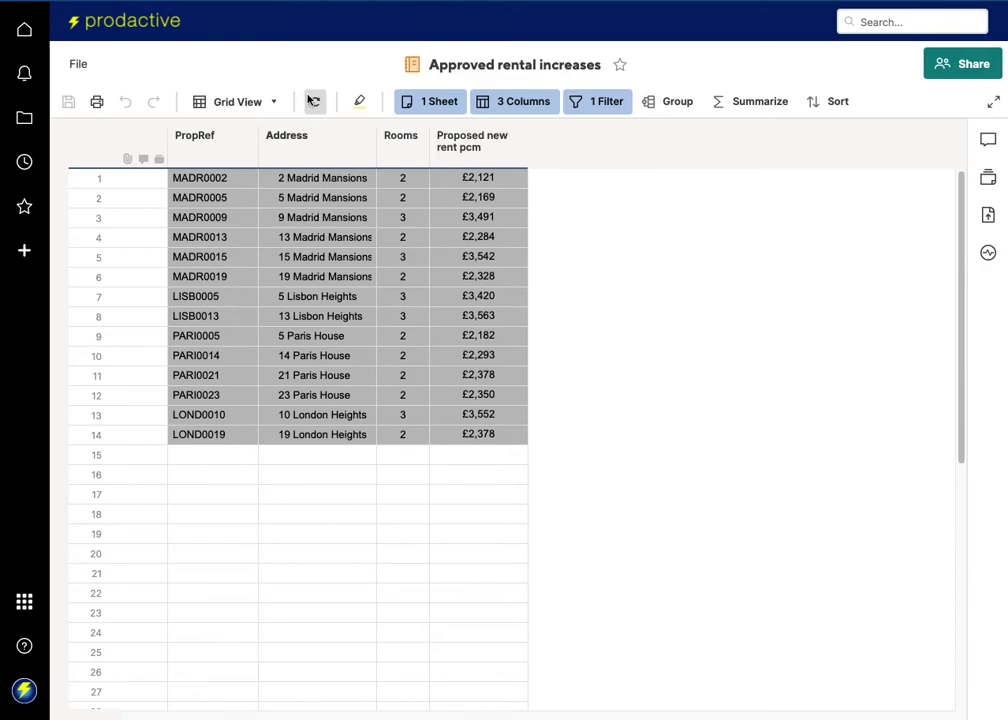
Refresh the "Approved rental increases" and "Rental increase approvals required" reports, and check the agreed row for 23 Paris House
{"action": "left_click", "coordinate": [313, 101]}
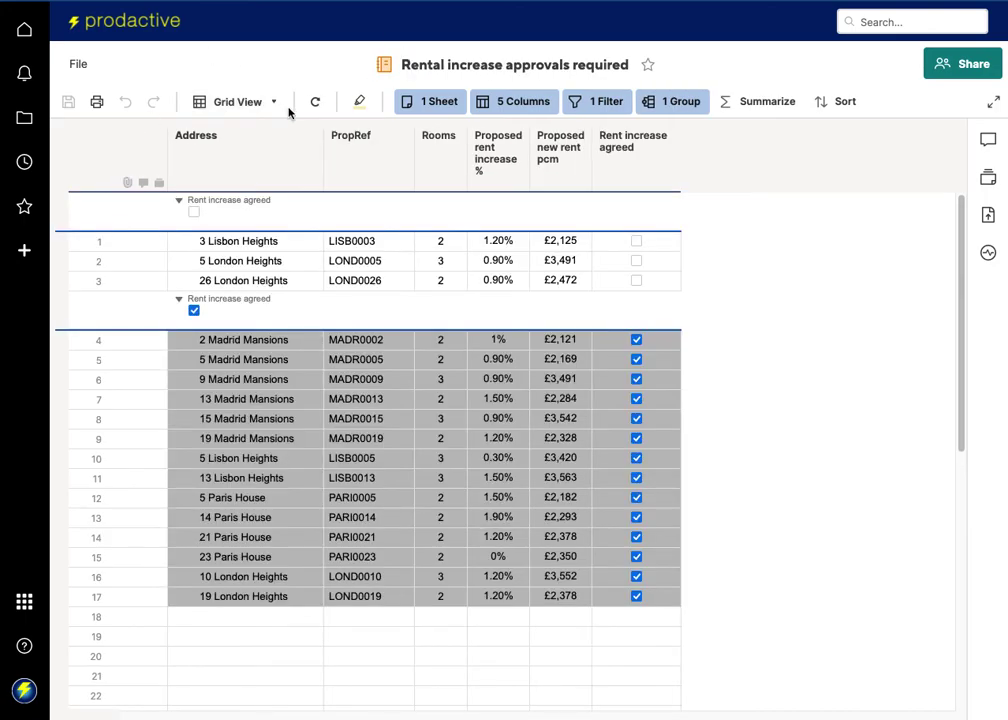
{"action": "left_click", "coordinate": [315, 102]}
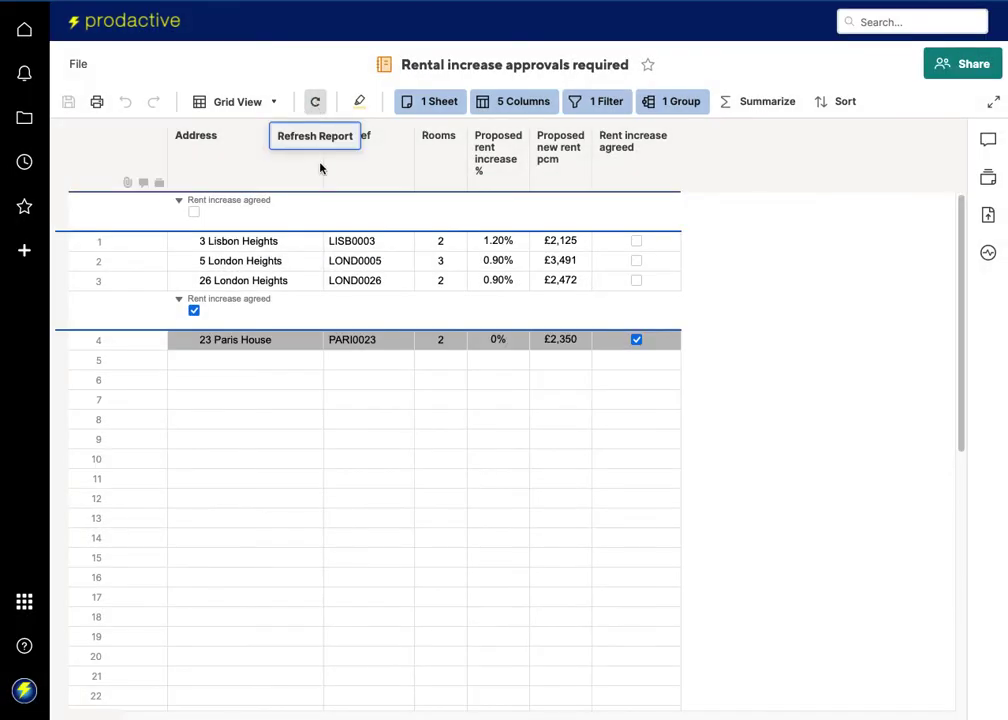
{"action": "left_click", "coordinate": [378, 341]}
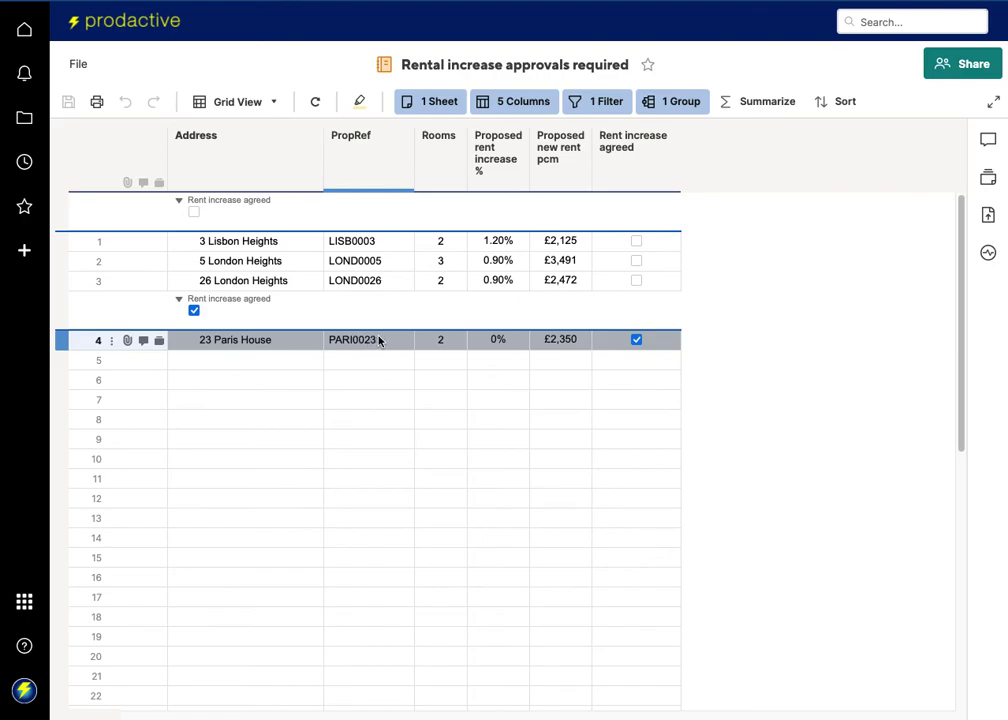
{"action": "left_click", "coordinate": [508, 342]}
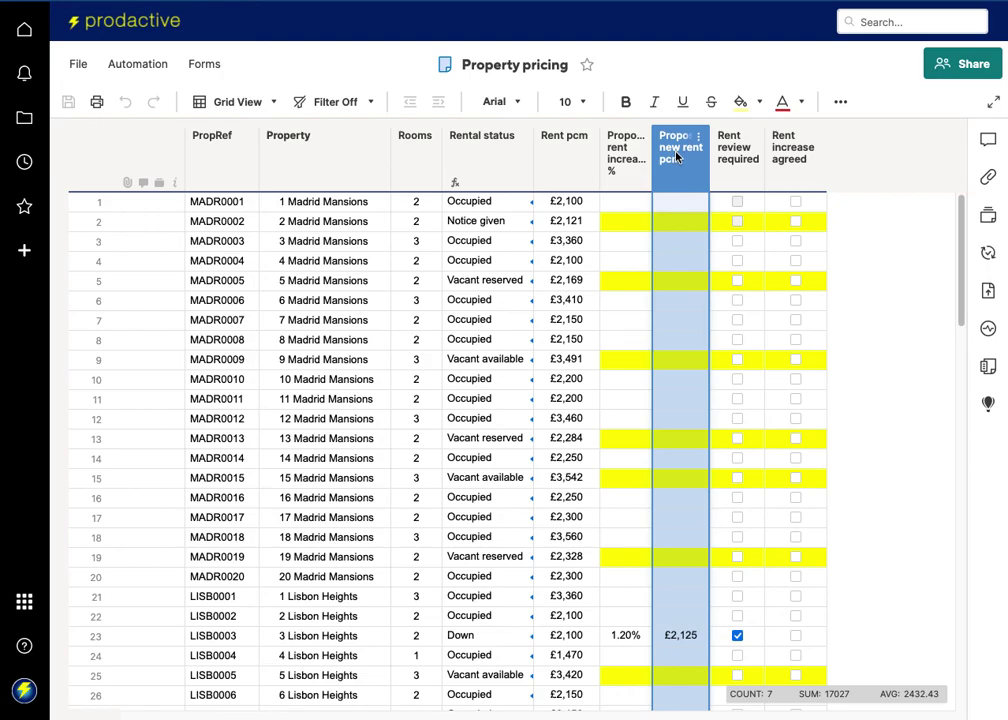
Compare the Rent pcm column with the Proposed new rent pcm cells in the Property pricing sheet
{"action": "left_click", "coordinate": [557, 184]}
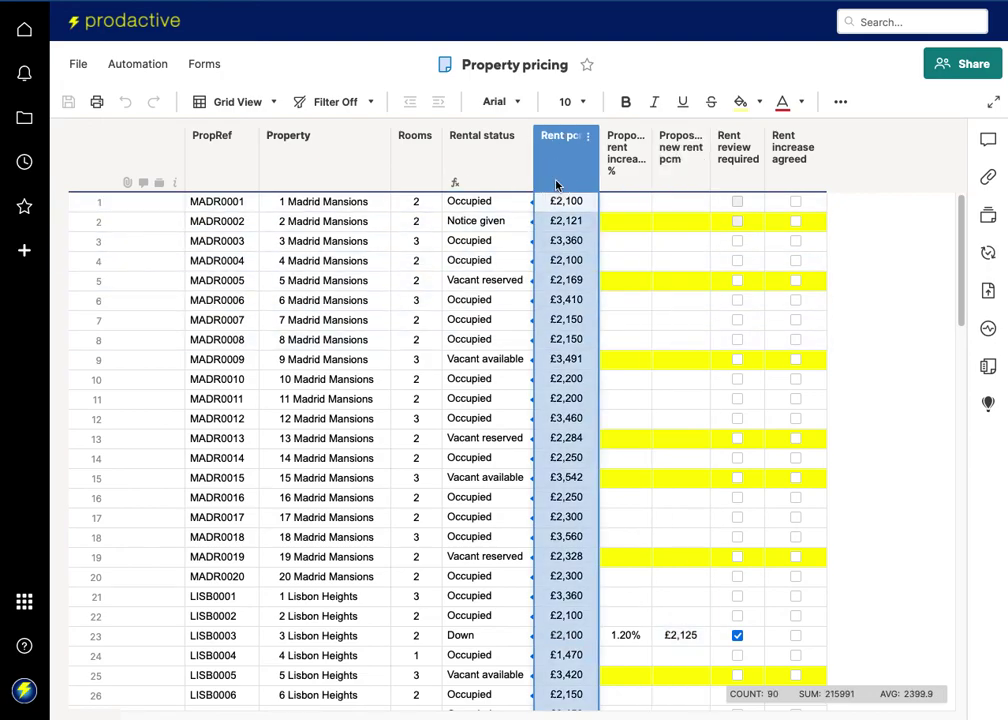
{"action": "left_click", "coordinate": [688, 267]}
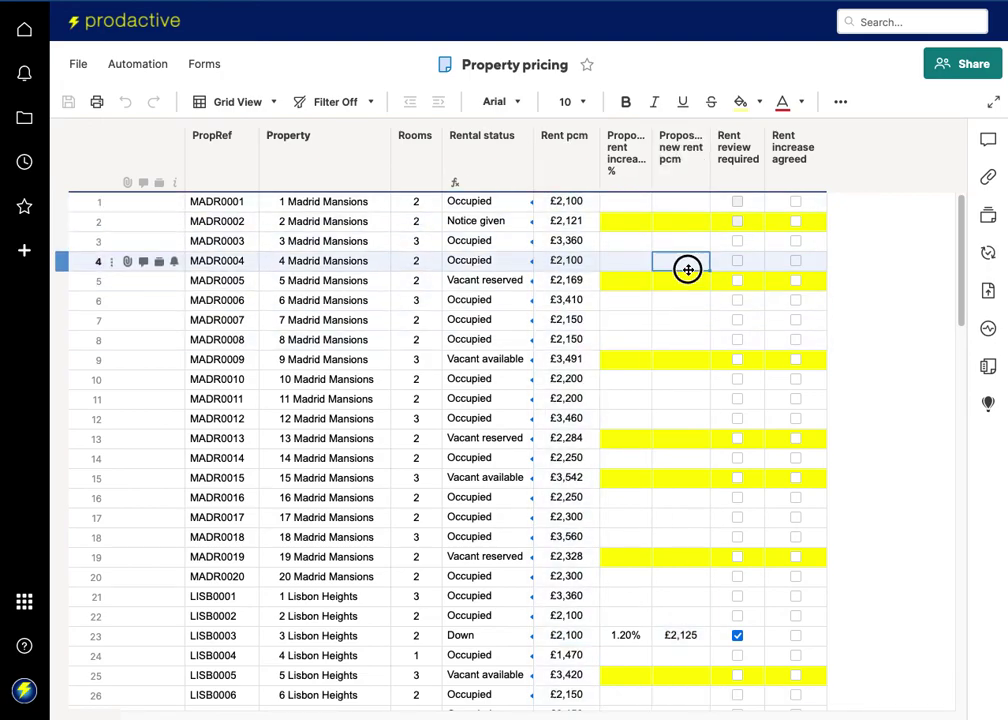
{"action": "left_click", "coordinate": [690, 316]}
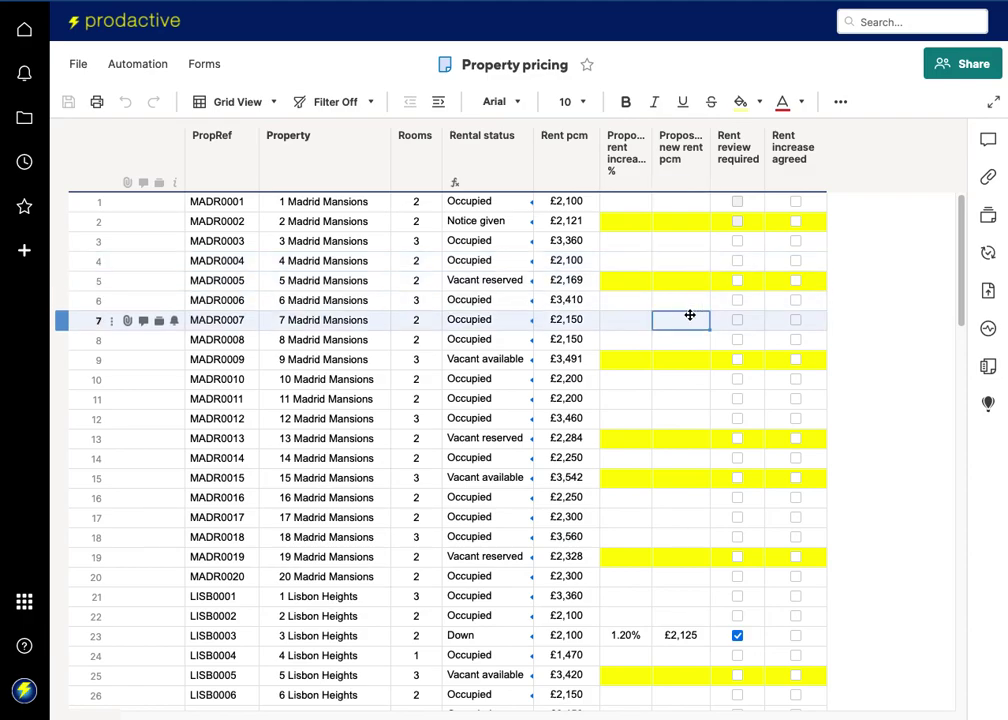